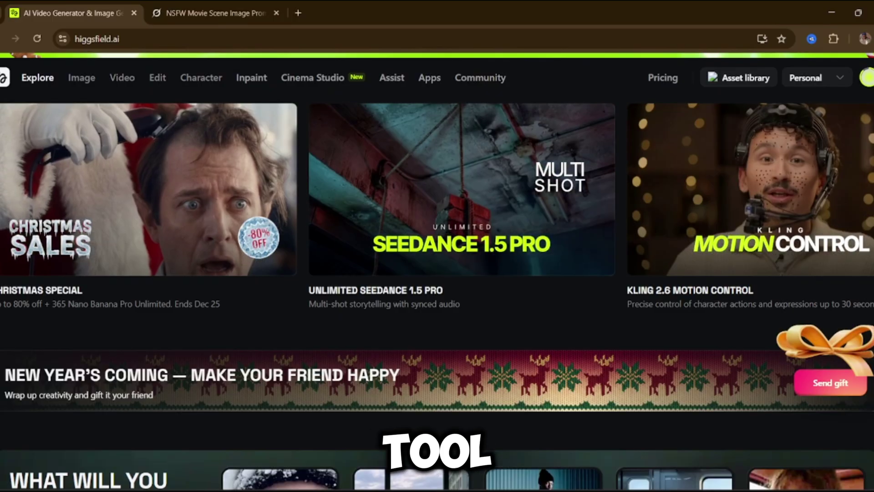
{"action": "scroll", "coordinate": [437, 274], "scroll_direction": "down", "scroll_amount": 2}
{"action": "scroll", "coordinate": [437, 273], "scroll_direction": "down", "scroll_amount": 9}
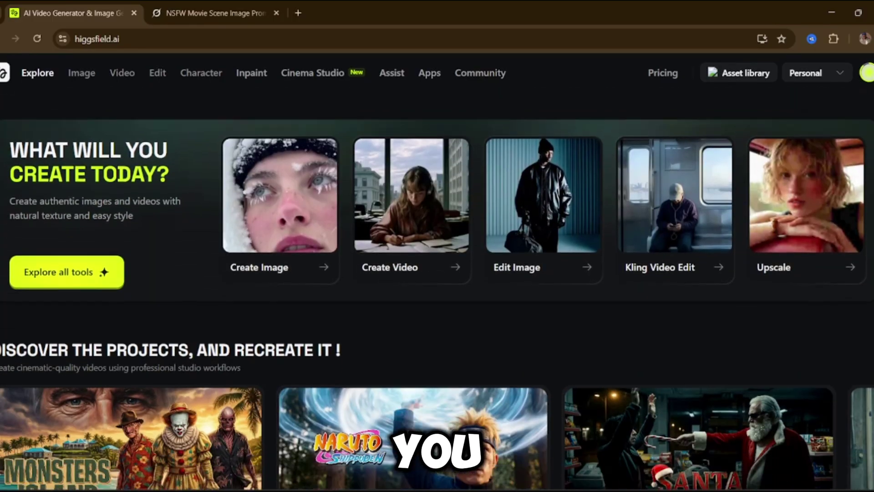
{"action": "scroll", "coordinate": [437, 273], "scroll_direction": "down", "scroll_amount": 9}
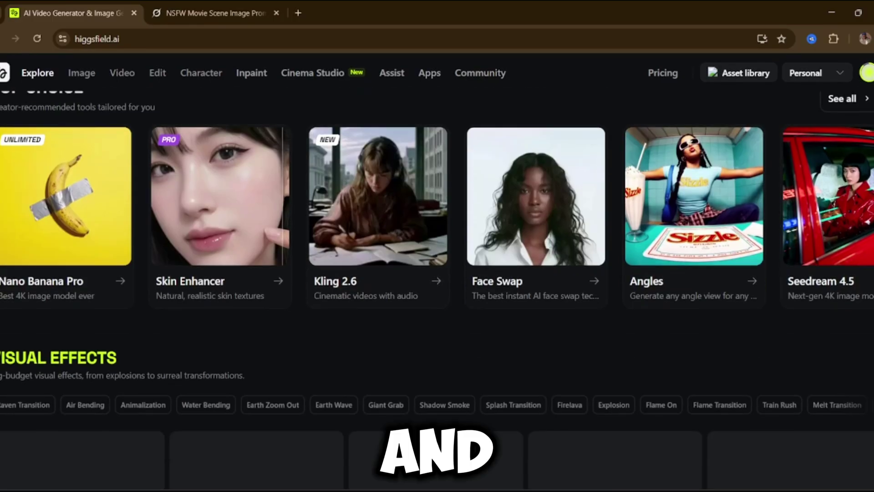
{"action": "scroll", "coordinate": [437, 273], "scroll_direction": "up", "scroll_amount": 2}
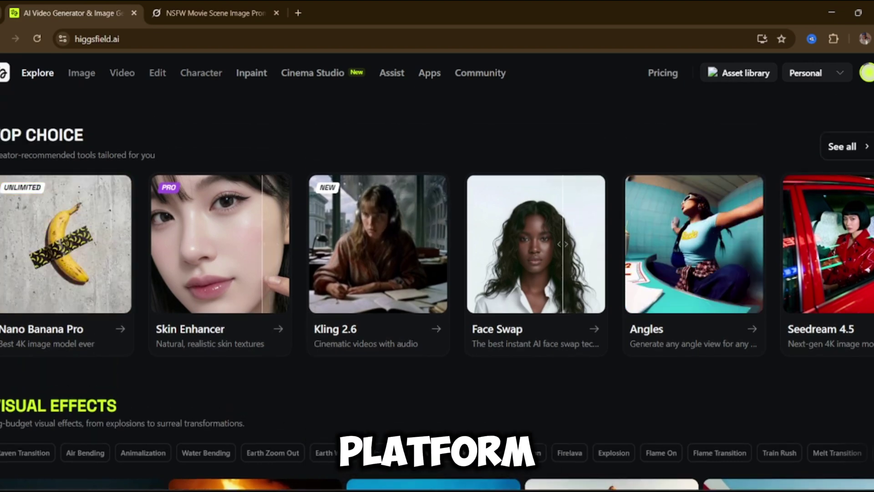
{"action": "scroll", "coordinate": [437, 273], "scroll_direction": "down", "scroll_amount": 8}
{"action": "scroll", "coordinate": [437, 273], "scroll_direction": "down", "scroll_amount": 12}
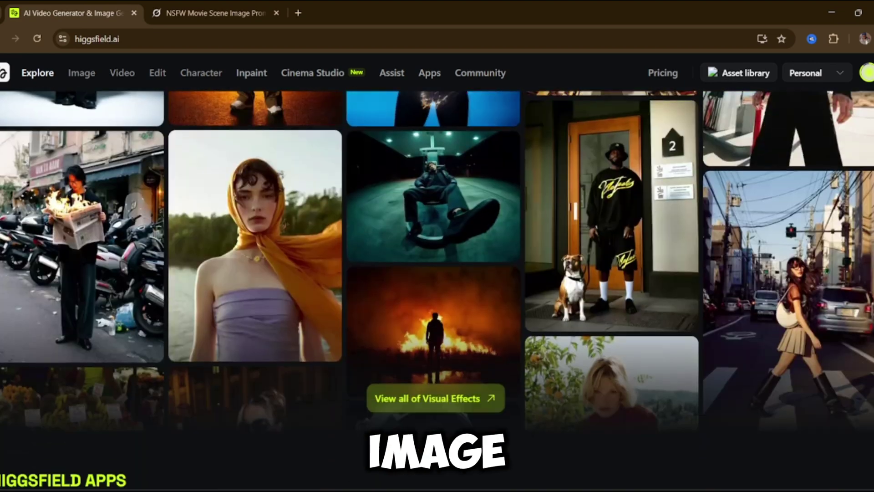
{"action": "scroll", "coordinate": [437, 273], "scroll_direction": "down", "scroll_amount": 5}
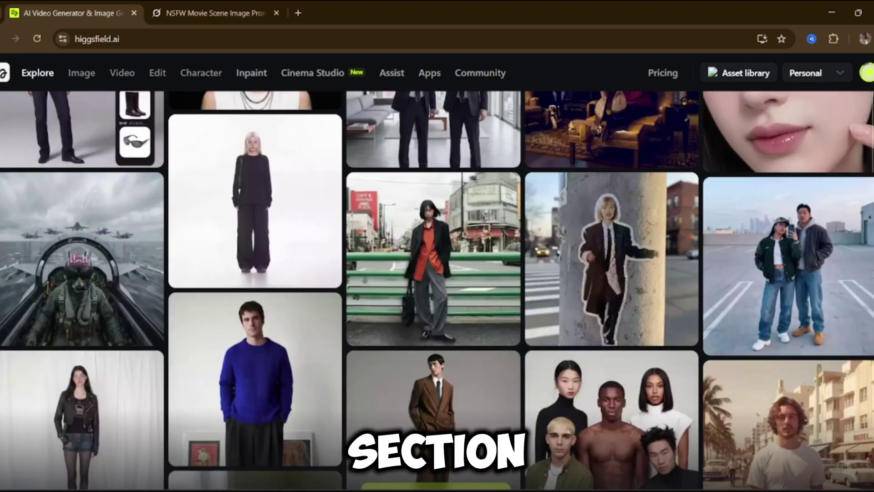
{"action": "scroll", "coordinate": [437, 273], "scroll_direction": "down", "scroll_amount": 9}
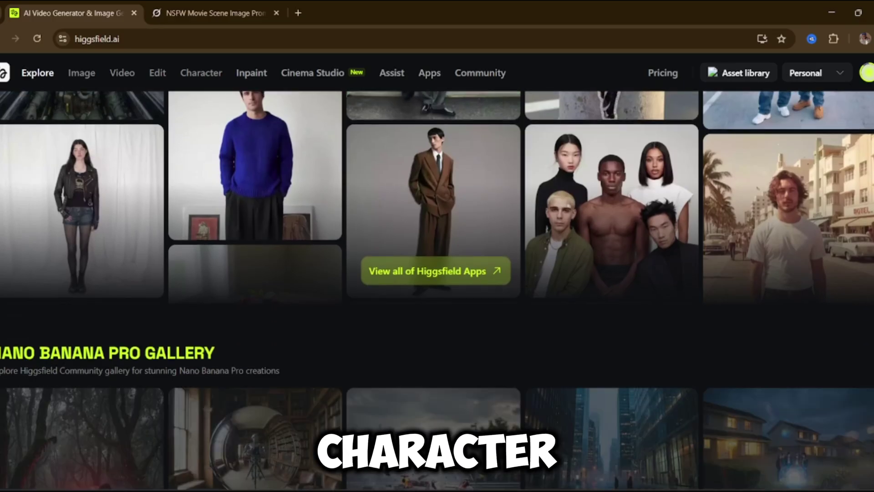
{"action": "scroll", "coordinate": [436, 273], "scroll_direction": "down", "scroll_amount": 5}
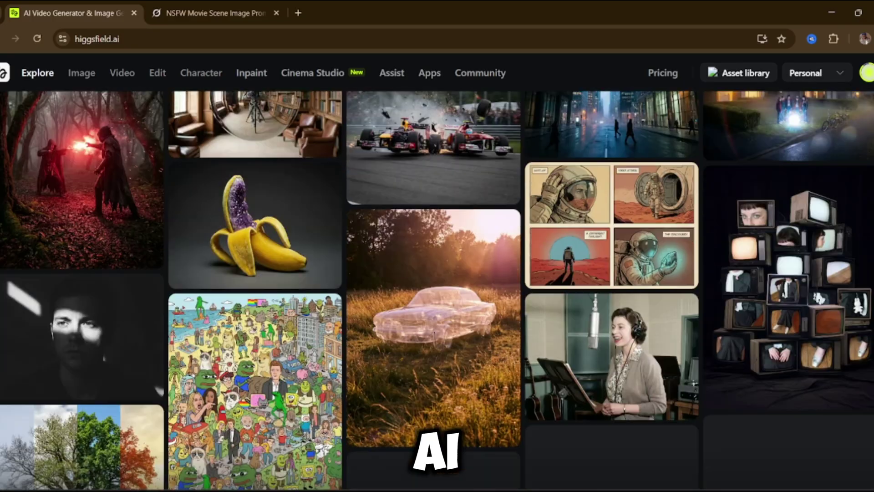
{"action": "scroll", "coordinate": [437, 273], "scroll_direction": "down", "scroll_amount": 15}
{"action": "scroll", "coordinate": [437, 273], "scroll_direction": "up", "scroll_amount": 12}
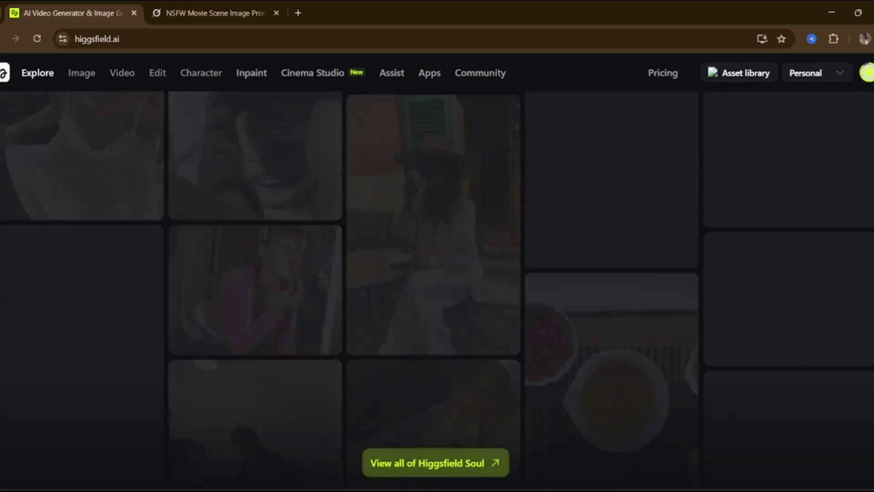
{"action": "scroll", "coordinate": [437, 273], "scroll_direction": "up", "scroll_amount": 3}
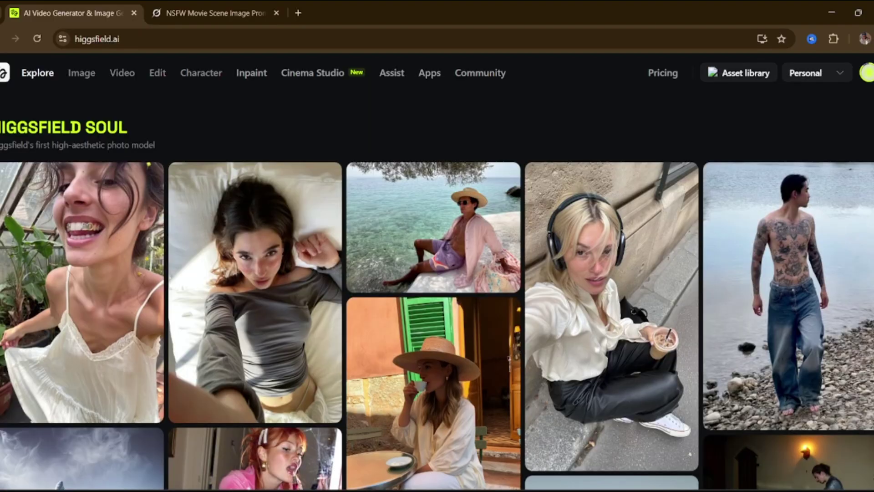
{"action": "scroll", "coordinate": [437, 273], "scroll_direction": "up", "scroll_amount": 20}
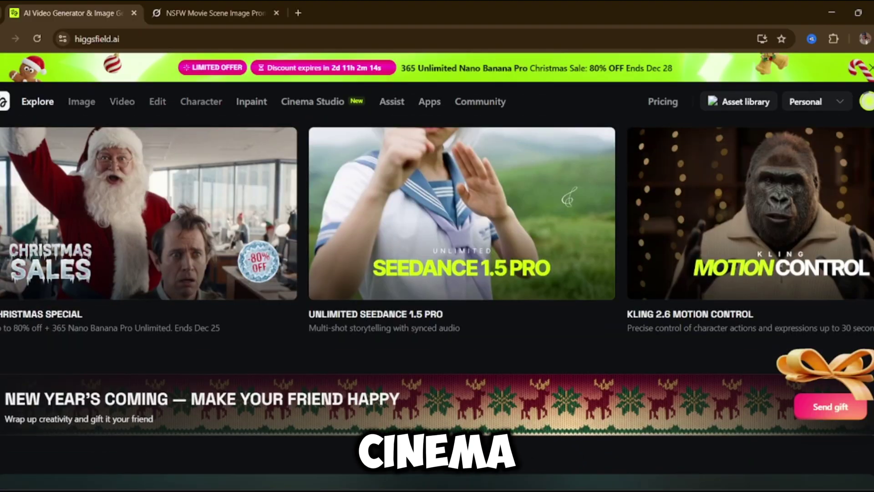
- Open Cinema Studio and browse the gallery of generated cinematic scene images
{"action": "left_click", "coordinate": [337, 105]}
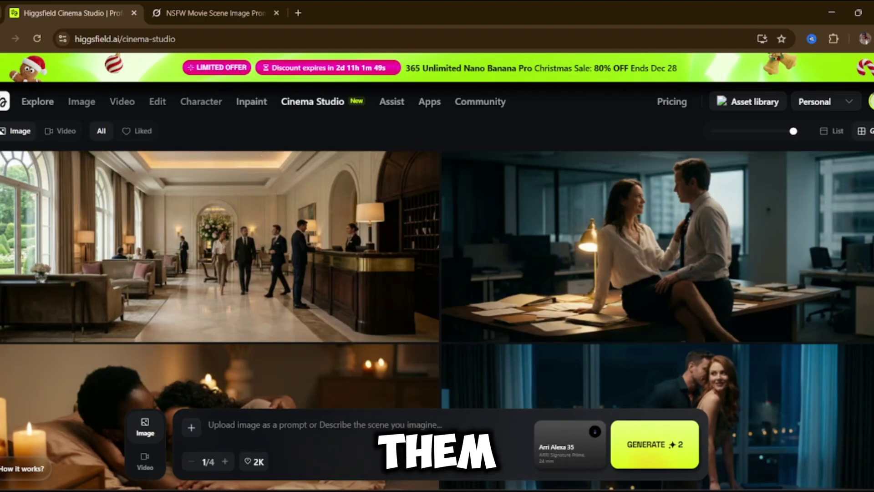
{"action": "scroll", "coordinate": [437, 319], "scroll_direction": "down", "scroll_amount": 2}
{"action": "scroll", "coordinate": [437, 319], "scroll_direction": "up", "scroll_amount": 2}
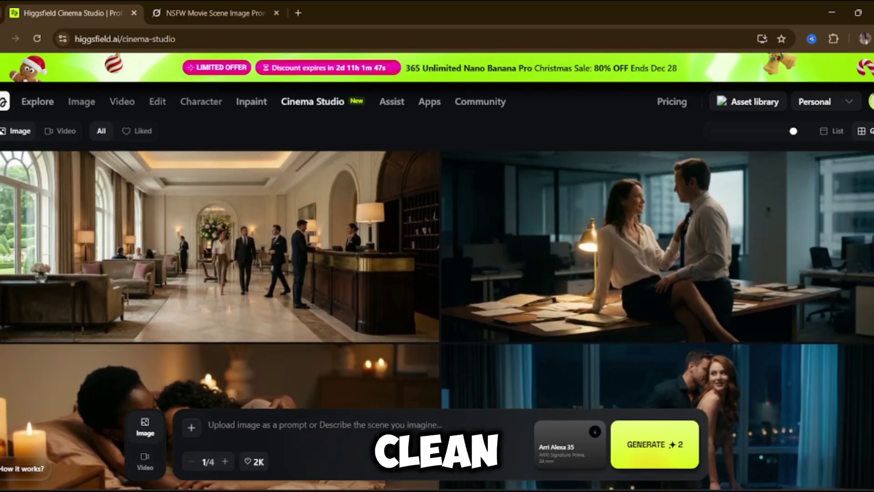
{"action": "scroll", "coordinate": [437, 318], "scroll_direction": "down", "scroll_amount": 4}
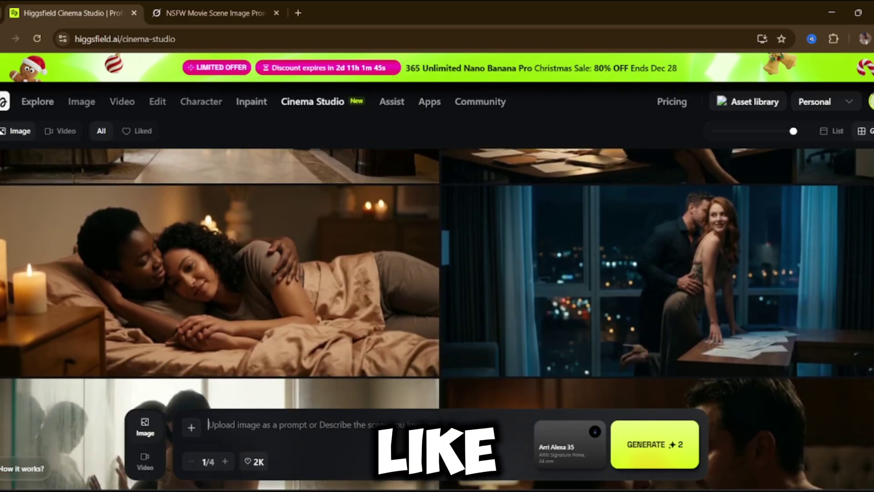
{"action": "scroll", "coordinate": [437, 319], "scroll_direction": "down", "scroll_amount": 3}
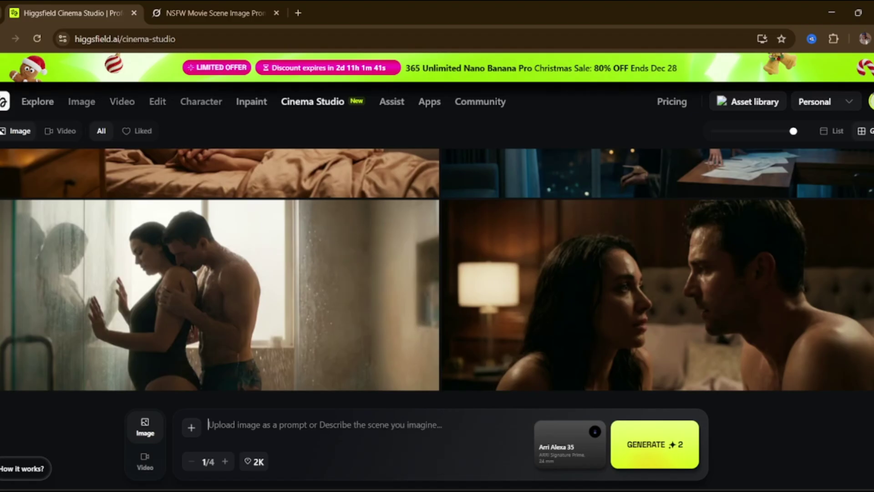
{"action": "scroll", "coordinate": [436, 291], "scroll_direction": "up", "scroll_amount": 5}
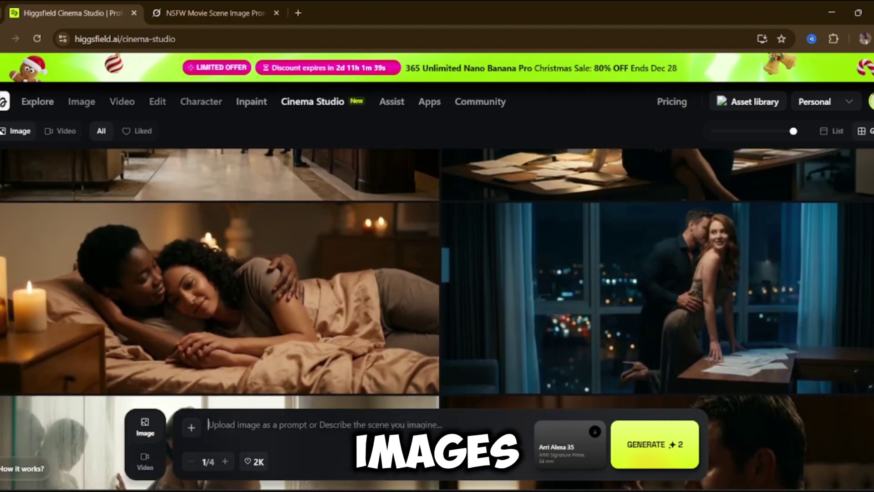
{"action": "scroll", "coordinate": [436, 292], "scroll_direction": "up", "scroll_amount": 4}
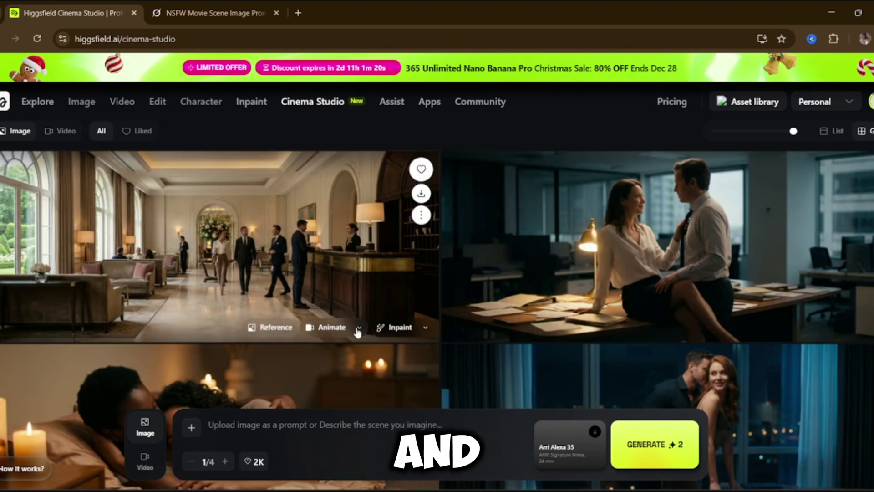
- Load the hotel lobby image as the start frame of a new 10s video
{"action": "left_click", "coordinate": [358, 328]}
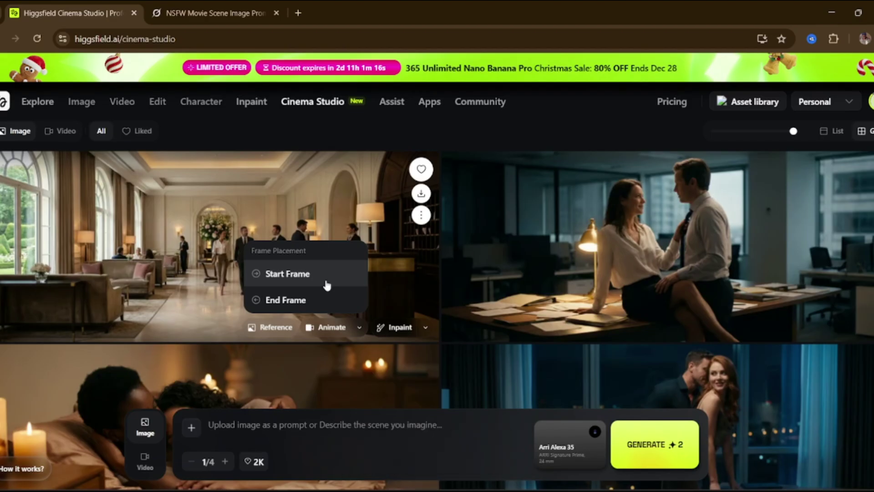
{"action": "left_click", "coordinate": [425, 327]}
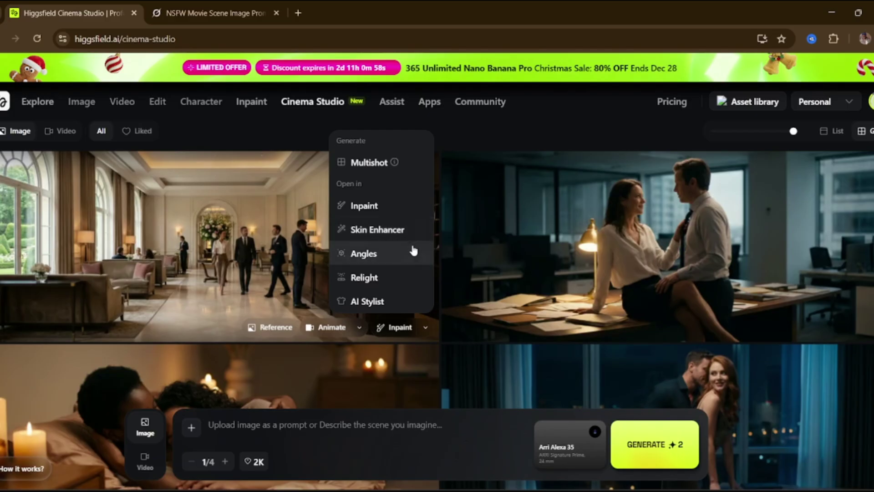
{"action": "left_click", "coordinate": [425, 331]}
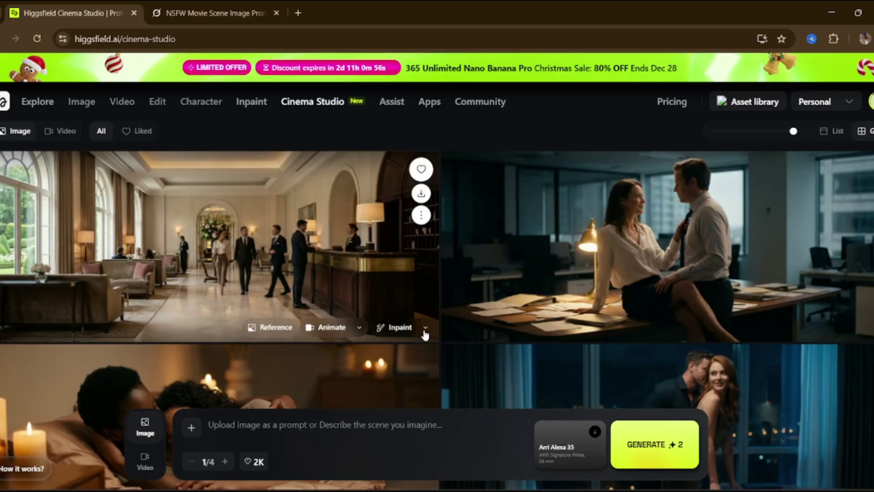
{"action": "left_click", "coordinate": [359, 329]}
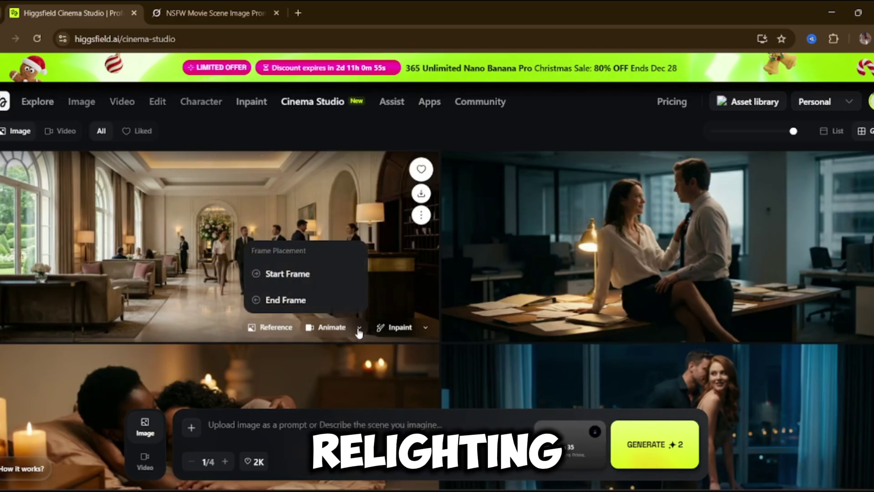
{"action": "left_click", "coordinate": [289, 276]}
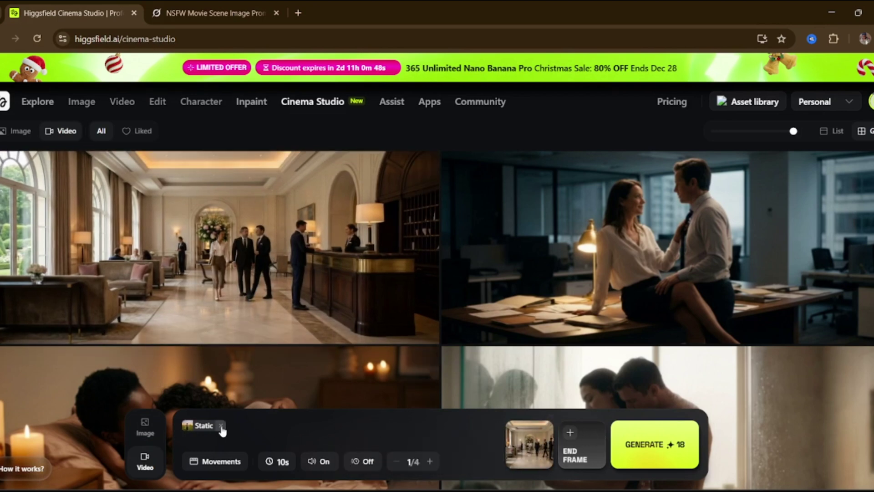
- Add the Zoom in camera movement to the hotel lobby video prompt
{"action": "left_click", "coordinate": [221, 461]}
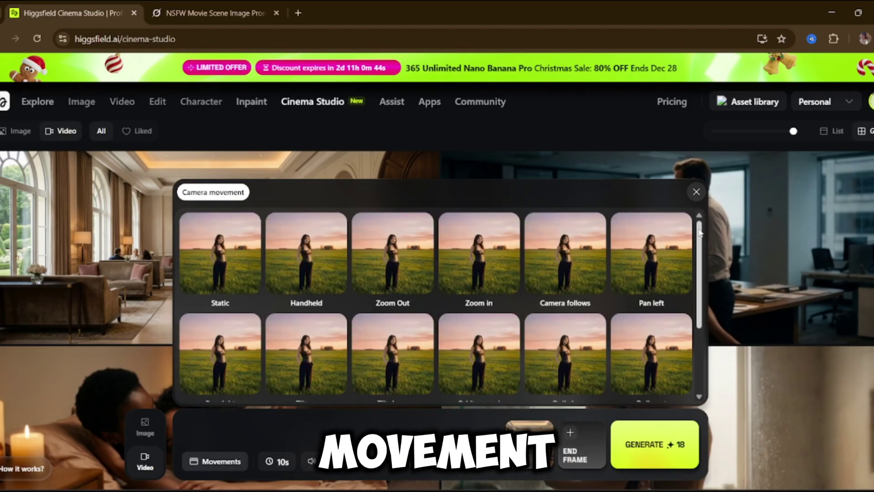
{"action": "left_click_drag", "start_coordinate": [700, 223], "coordinate": [701, 237]}
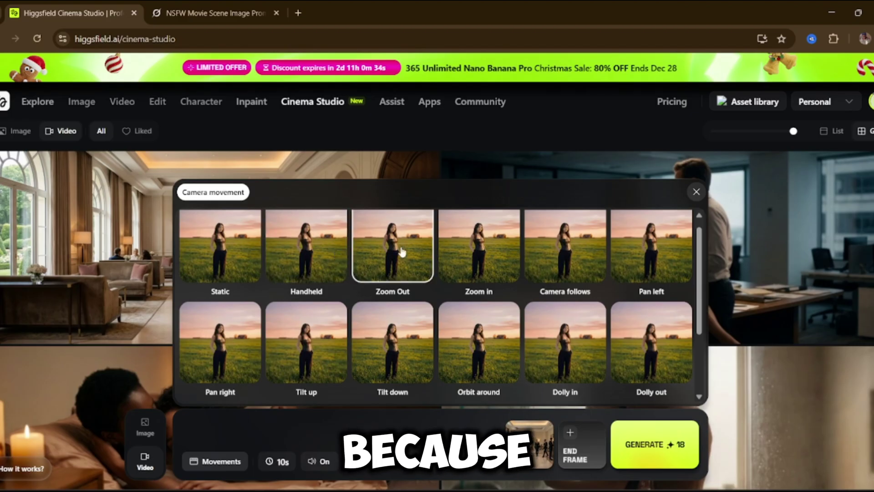
{"action": "left_click", "coordinate": [473, 253]}
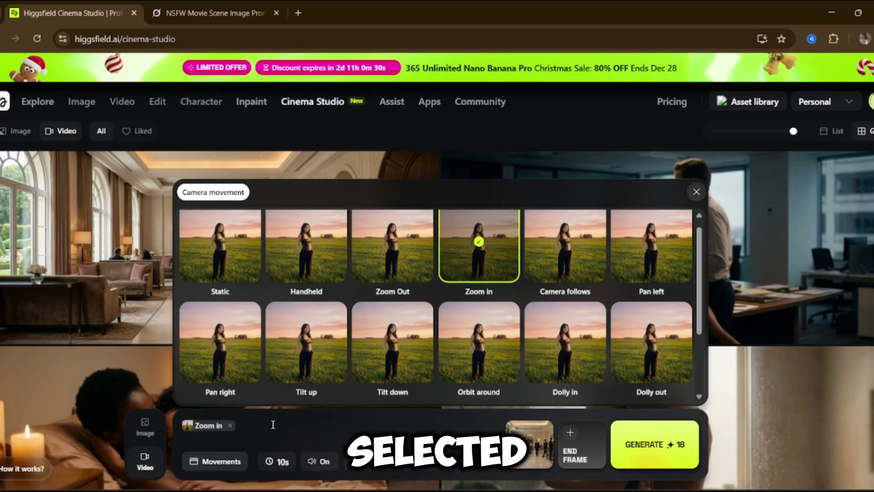
{"action": "type", "text": "t"}
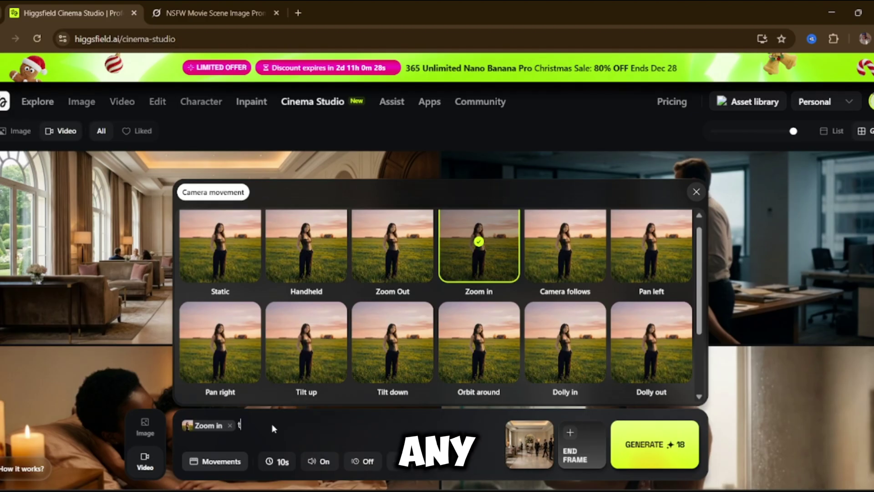
{"action": "key", "text": "BackSpace"}
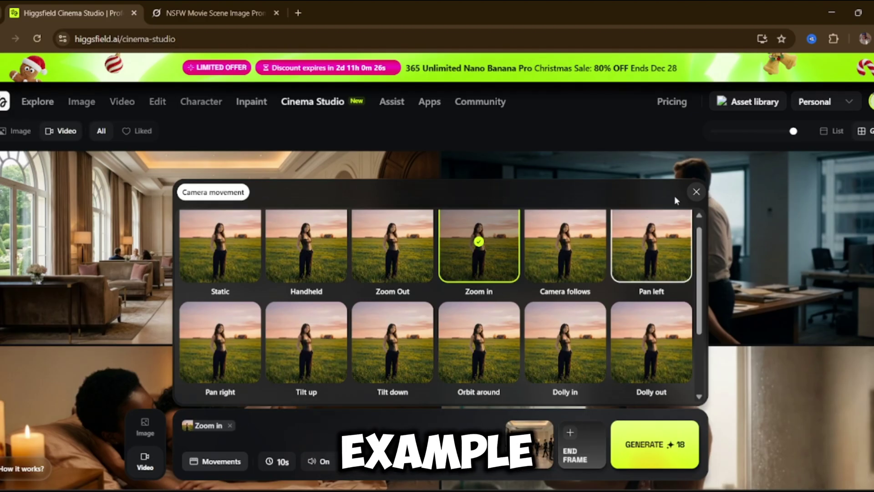
{"action": "left_click", "coordinate": [696, 191]}
- Type 'everyone moves naturally' after the Zoom in tag in the prompt
{"action": "type", "text": "e"}
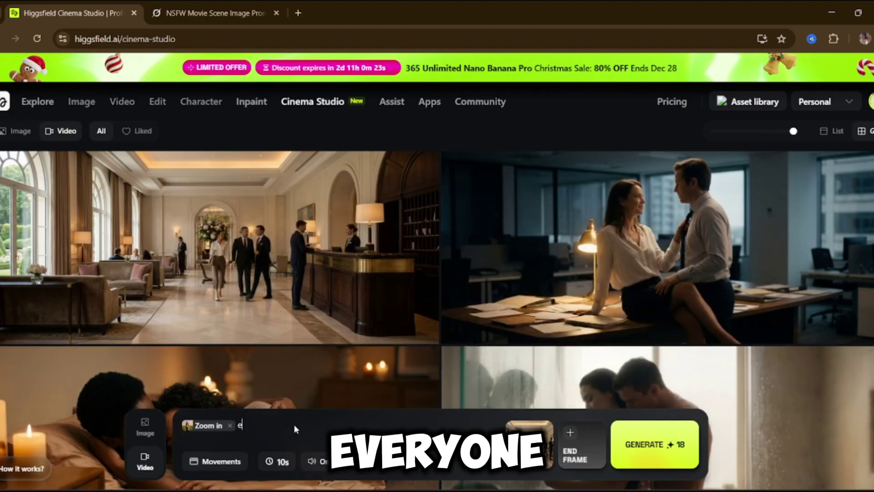
{"action": "type", "text": "veryone moves natura"}
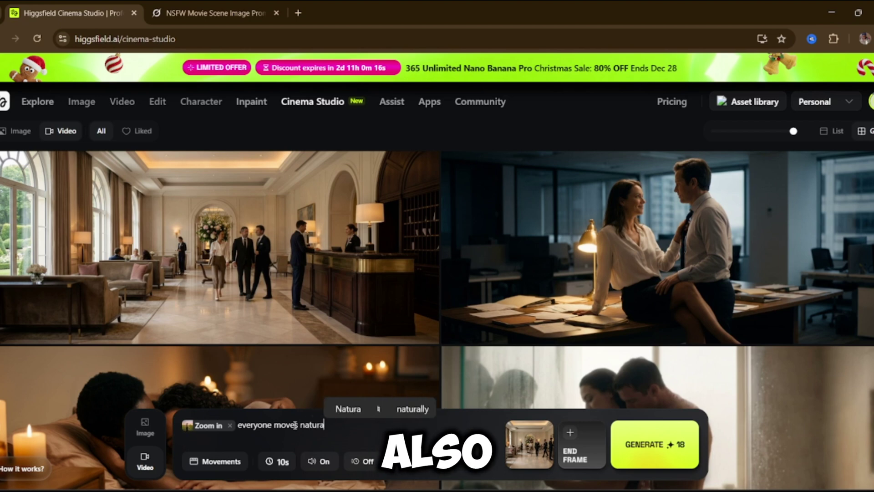
{"action": "type", "text": "lly"}
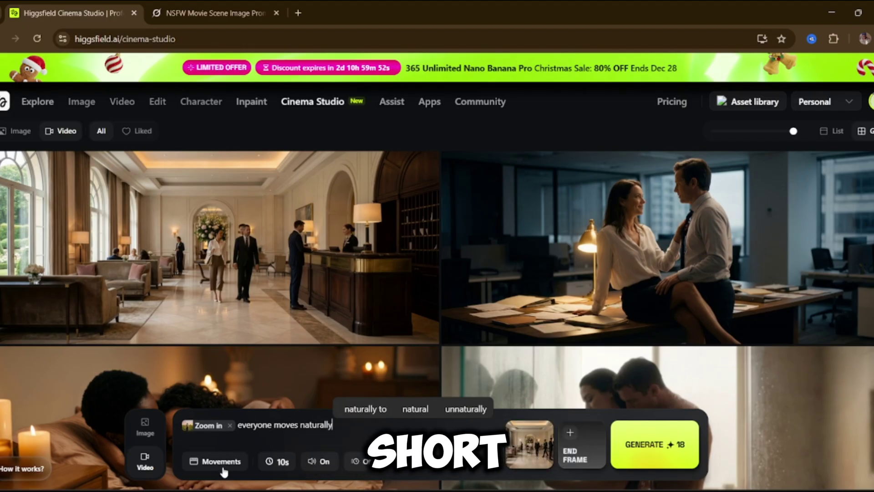
- Keep the video length at 10s and leave the sound on
{"action": "left_click", "coordinate": [283, 463]}
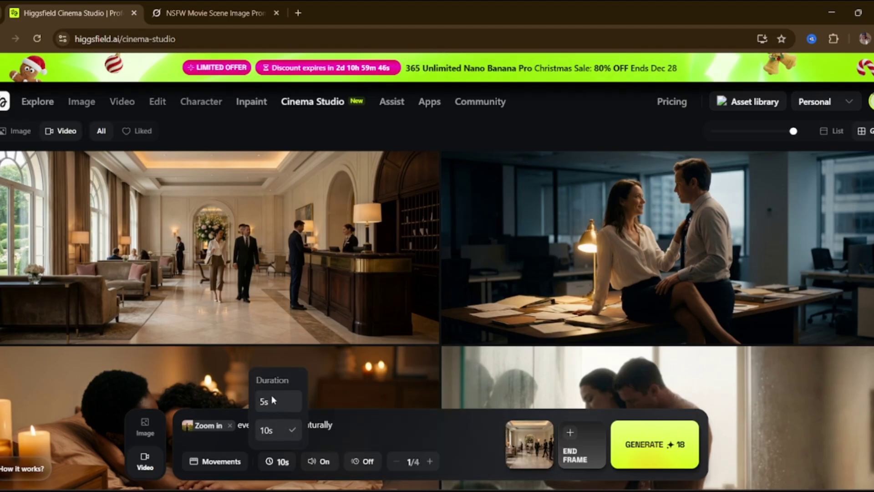
{"action": "left_click", "coordinate": [352, 427]}
{"action": "left_click", "coordinate": [323, 461]}
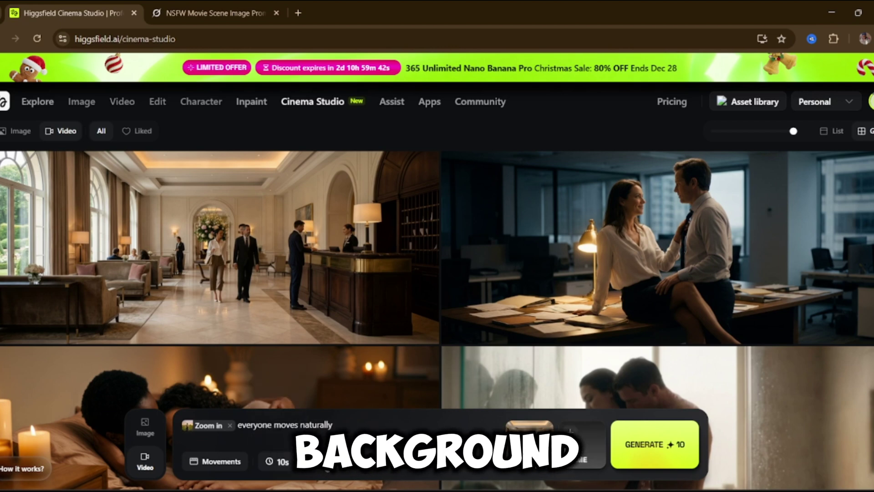
{"action": "left_click", "coordinate": [324, 461]}
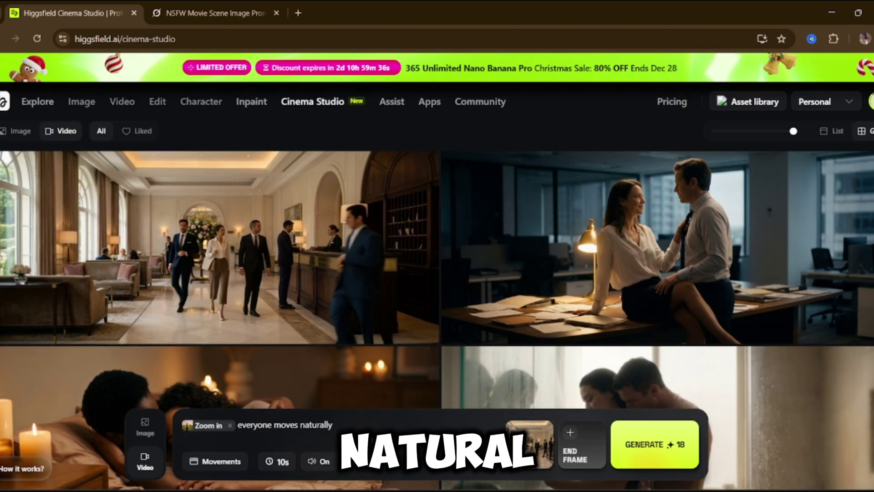
- Erase the prompt and its Zoom in chip, then view the hotel lobby video's details
{"action": "mouse_move", "coordinate": [382, 325]}
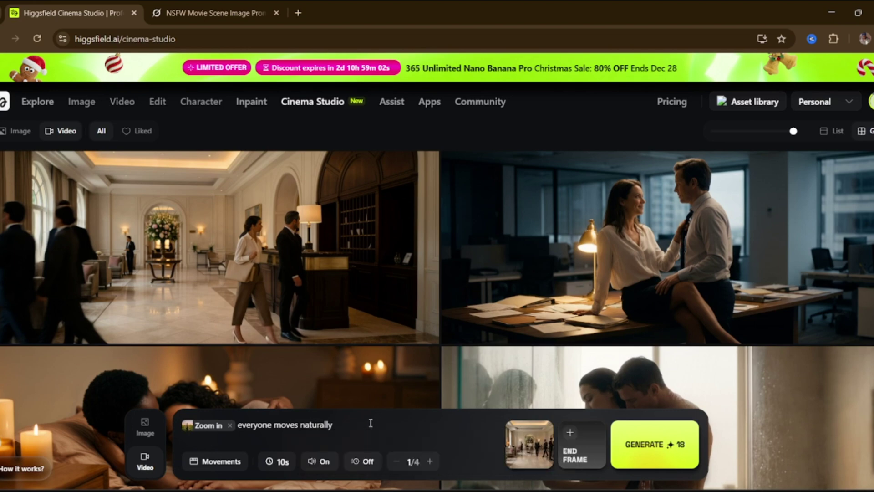
{"action": "key", "text": "BackSpace"}
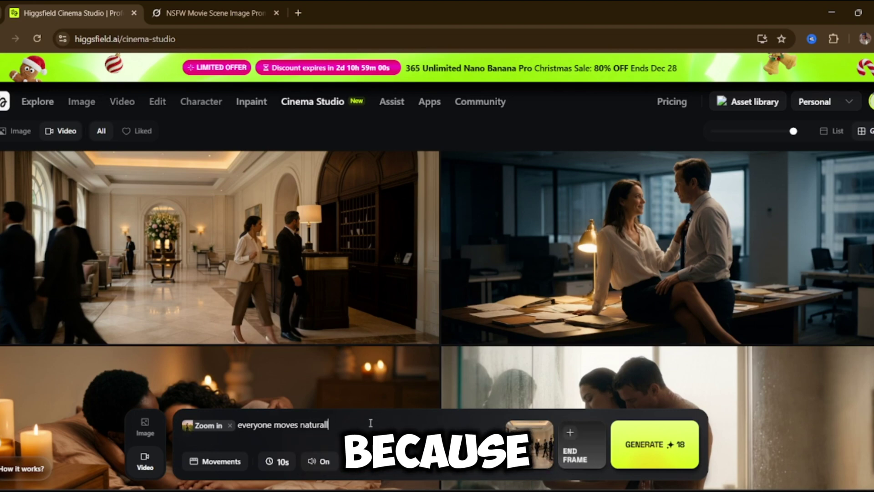
{"action": "key", "text": "BackSpace"}
{"action": "key", "text": "BackSpace"}
{"action": "key", "text": "BackSpace"}
{"action": "key", "text": "BackSpace"}
{"action": "key", "text": "BackSpace"}
{"action": "key", "text": "BackSpace"}
{"action": "key", "text": "BackSpace"}
{"action": "key", "text": "BackSpace"}
{"action": "key", "text": "BackSpace"}
{"action": "key", "text": "BackSpace"}
{"action": "key", "text": "BackSpace"}
{"action": "key", "text": "BackSpace"}
{"action": "key", "text": "BackSpace"}
{"action": "key", "text": "BackSpace"}
{"action": "key", "text": "BackSpace"}
{"action": "key", "text": "BackSpace"}
{"action": "key", "text": "BackSpace"}
{"action": "key", "text": "BackSpace"}
{"action": "key", "text": "BackSpace"}
{"action": "key", "text": "BackSpace"}
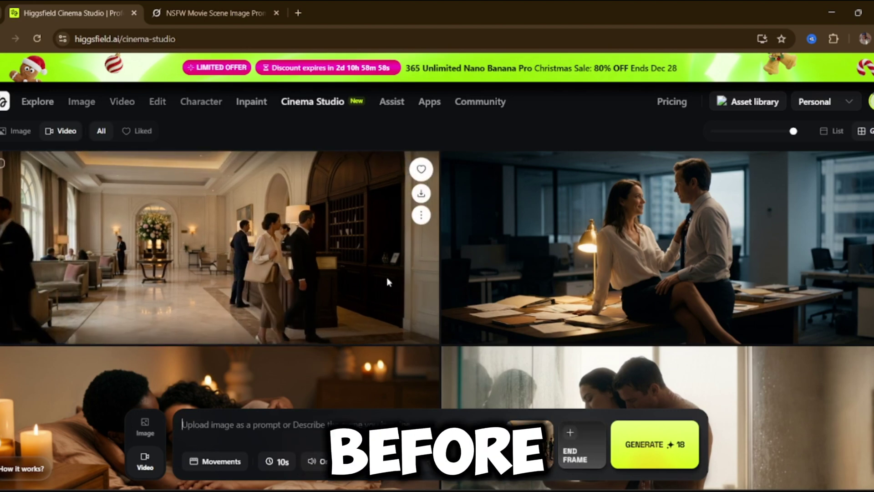
{"action": "left_click", "coordinate": [340, 246]}
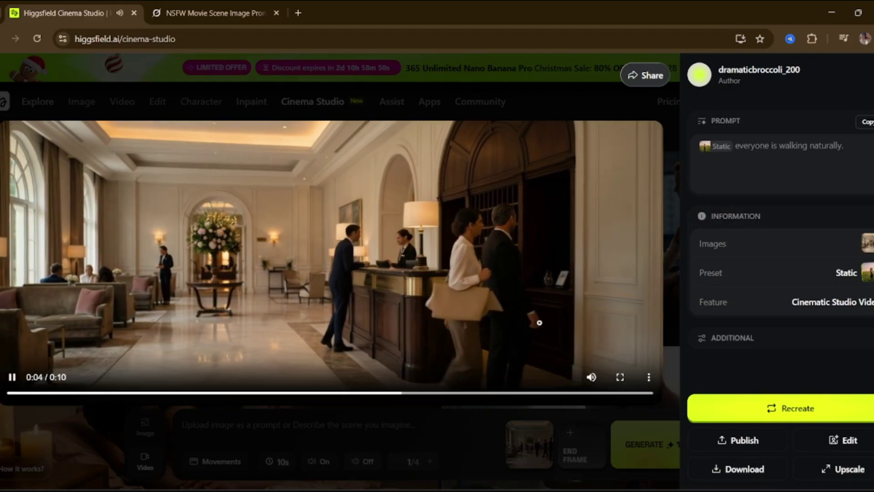
- Close the hotel lobby video viewer and scan the generated videos gallery
{"action": "left_click", "coordinate": [493, 418]}
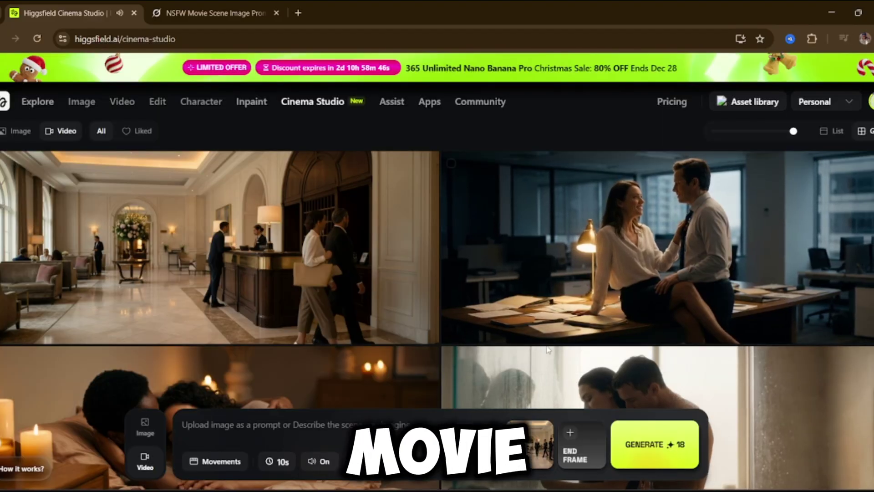
{"action": "scroll", "coordinate": [547, 350], "scroll_direction": "down", "scroll_amount": 8}
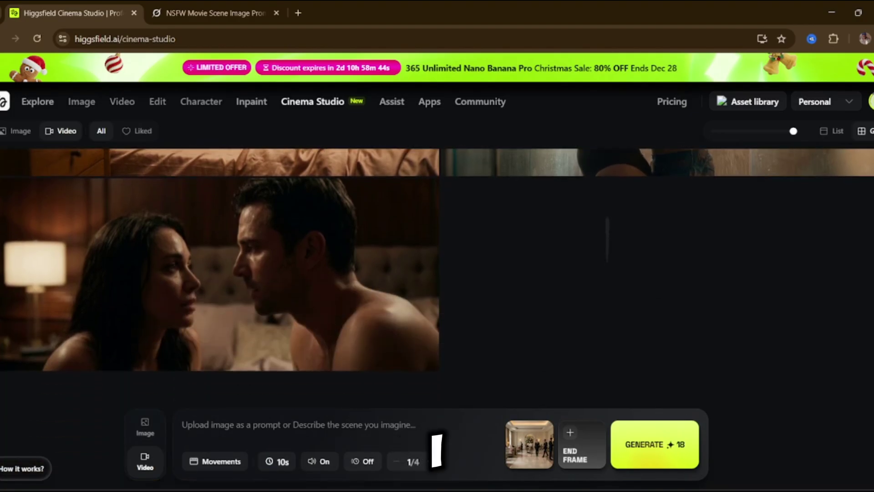
{"action": "scroll", "coordinate": [437, 319], "scroll_direction": "up", "scroll_amount": 8}
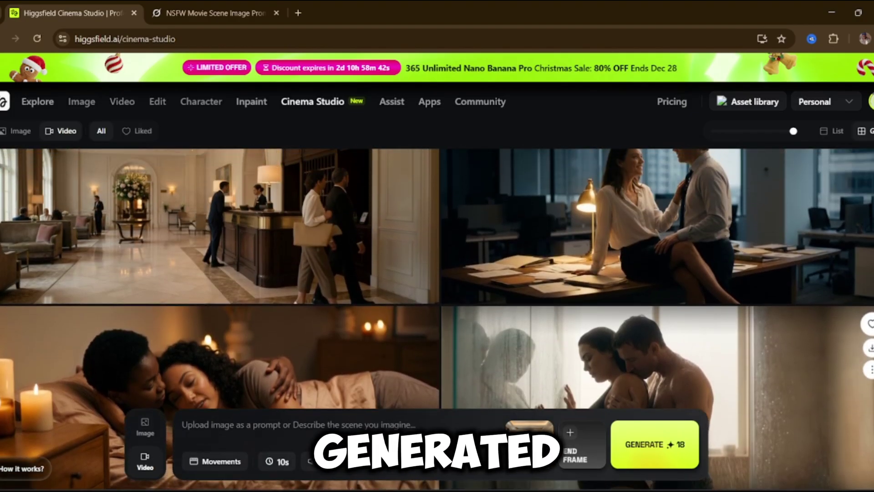
{"action": "scroll", "coordinate": [437, 312], "scroll_direction": "down", "scroll_amount": 6}
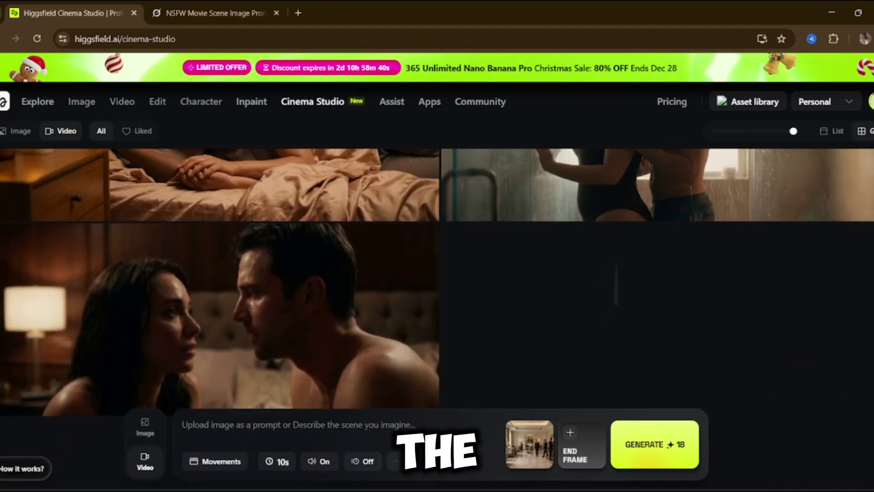
{"action": "scroll", "coordinate": [437, 311], "scroll_direction": "up", "scroll_amount": 6}
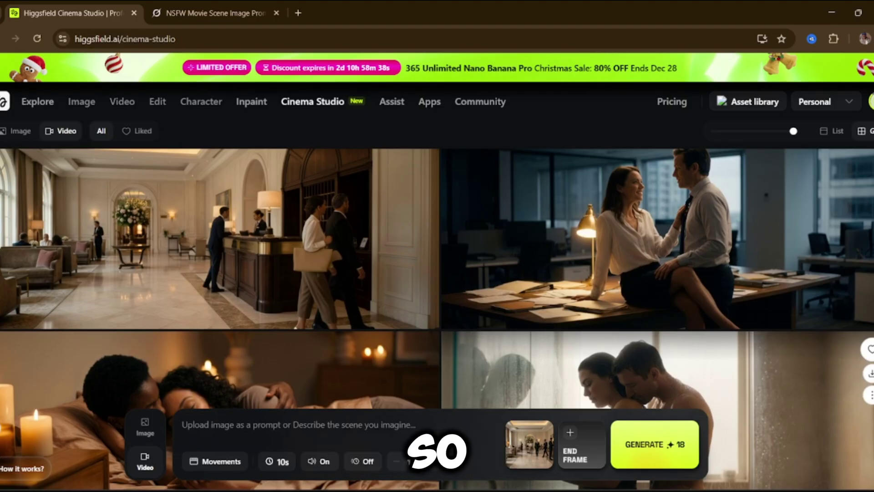
- View a generated video's prompt and the candlelit bed video, closing each preview
{"action": "left_click", "coordinate": [677, 250]}
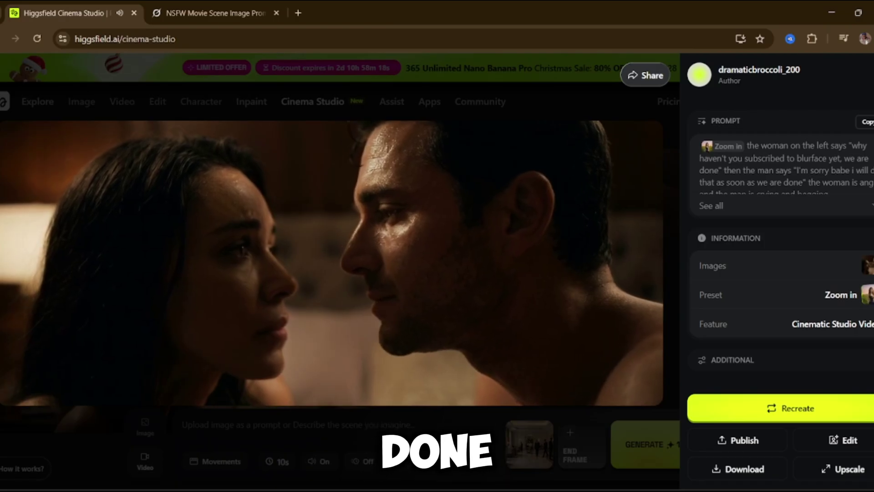
{"action": "left_click", "coordinate": [403, 429]}
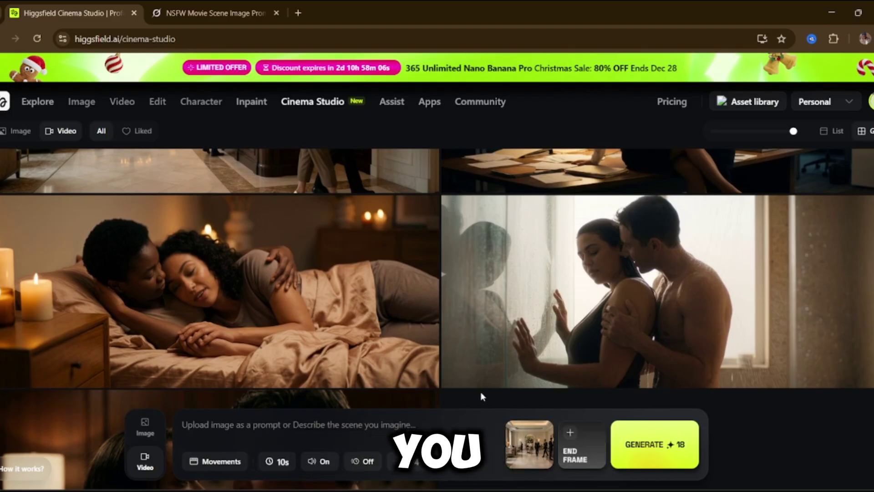
{"action": "mouse_move", "coordinate": [676, 283]}
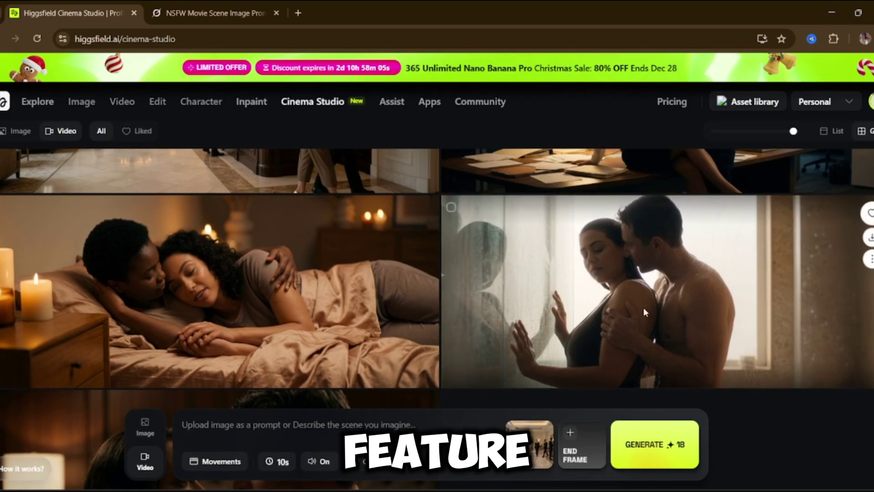
{"action": "left_click", "coordinate": [675, 283]}
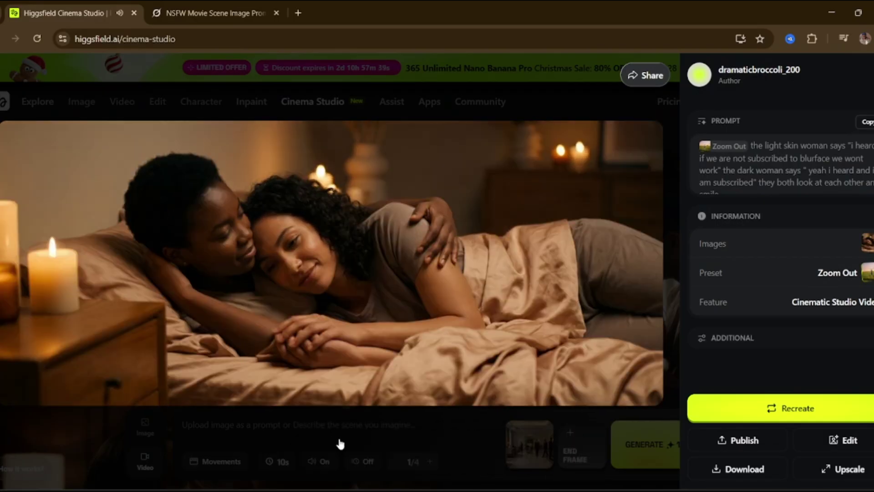
{"action": "left_click", "coordinate": [339, 444]}
- Return to the image gallery of generated scenes, led by the hotel lobby still
{"action": "scroll", "coordinate": [339, 438], "scroll_direction": "up", "scroll_amount": 1}
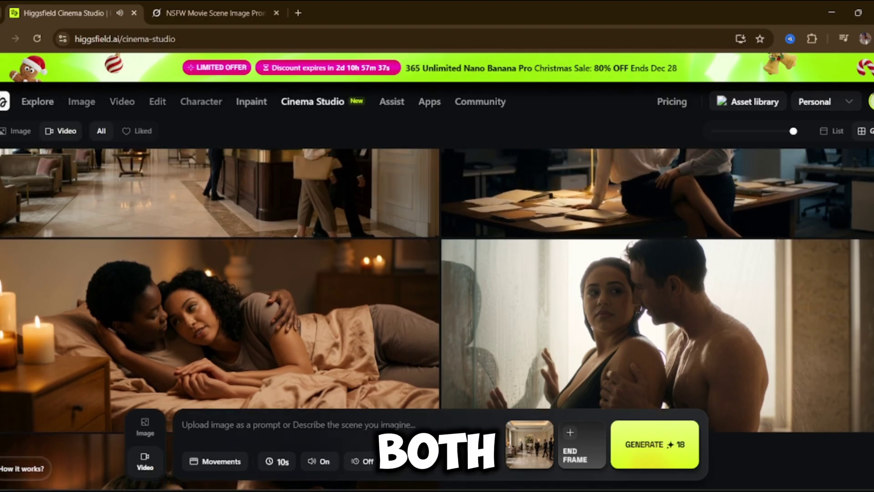
{"action": "scroll", "coordinate": [437, 319], "scroll_direction": "up", "scroll_amount": 1}
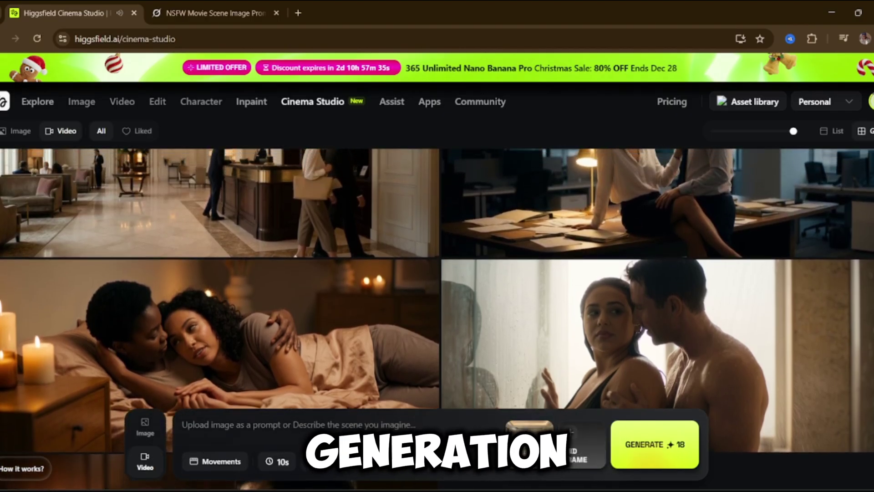
{"action": "scroll", "coordinate": [437, 319], "scroll_direction": "up", "scroll_amount": 1}
{"action": "scroll", "coordinate": [437, 318], "scroll_direction": "down", "scroll_amount": 2}
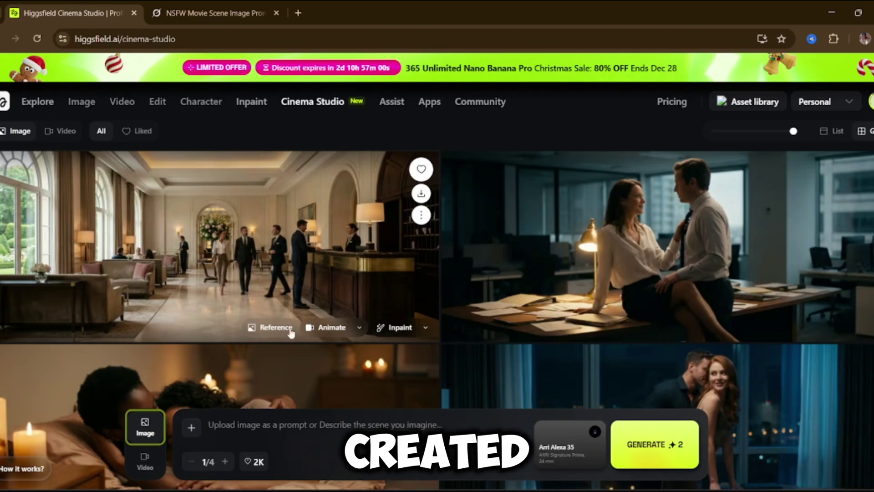
- Paste the sunny poolside selfie prompt, keep 2K resolution, and generate the image
{"action": "right_click", "coordinate": [246, 425]}
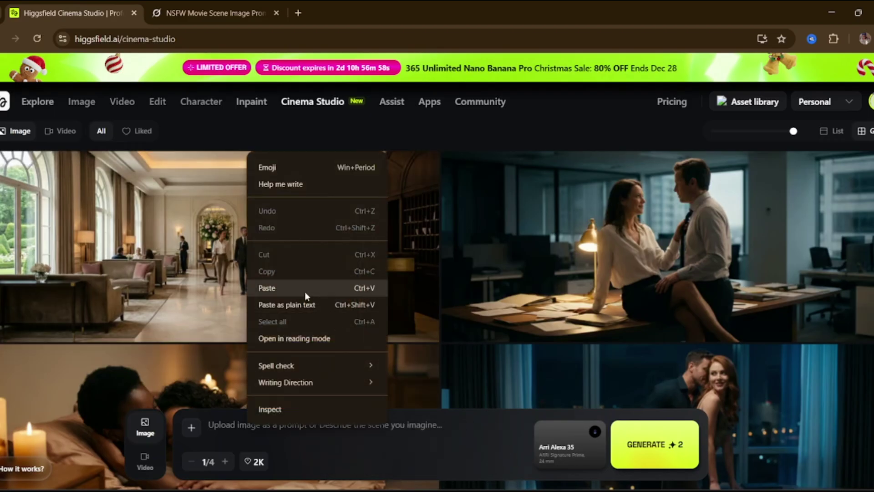
{"action": "left_click", "coordinate": [294, 285]}
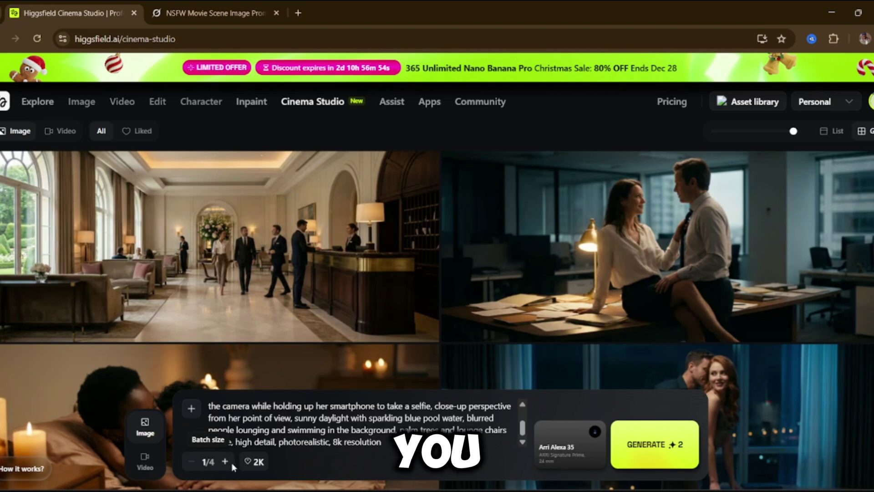
{"action": "left_click", "coordinate": [654, 449]}
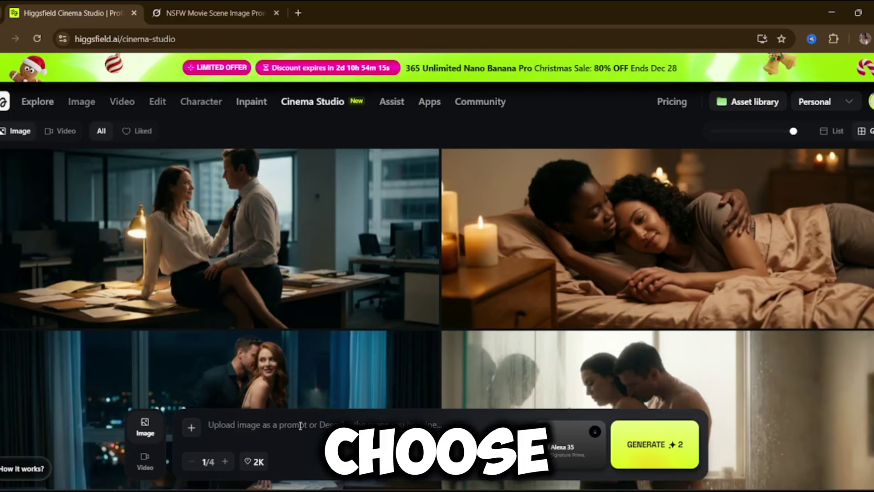
{"action": "right_click", "coordinate": [299, 424]}
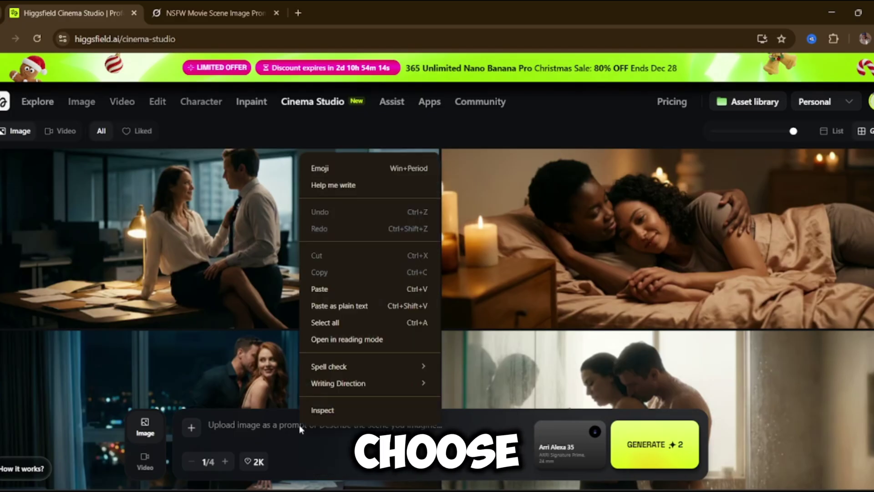
{"action": "left_click", "coordinate": [367, 289]}
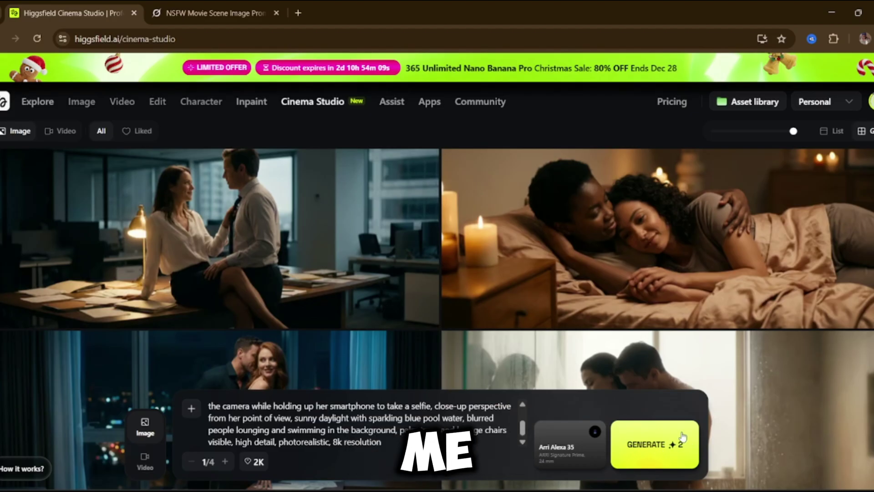
{"action": "left_click", "coordinate": [255, 461]}
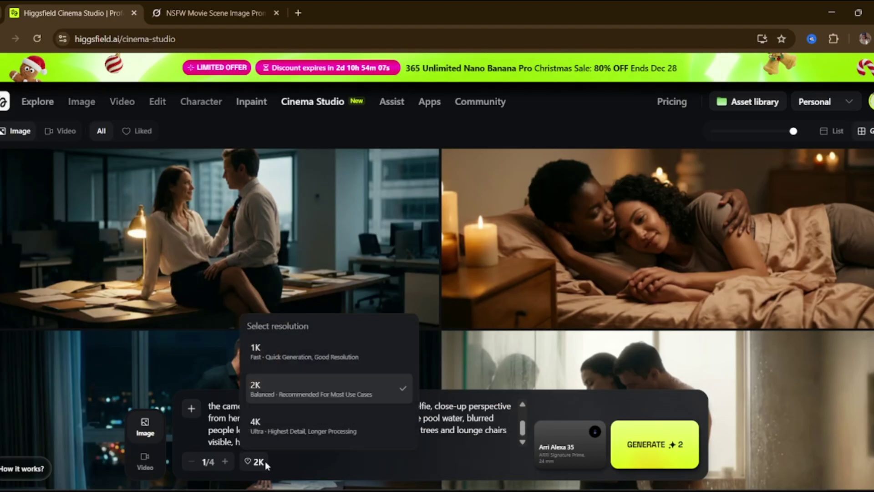
{"action": "left_click", "coordinate": [366, 473]}
{"action": "left_click", "coordinate": [642, 446]}
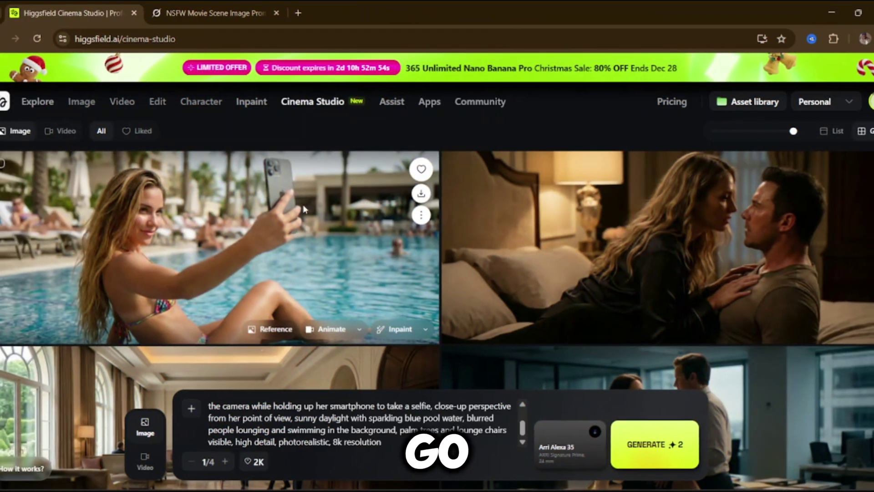
{"action": "left_click", "coordinate": [302, 204]}
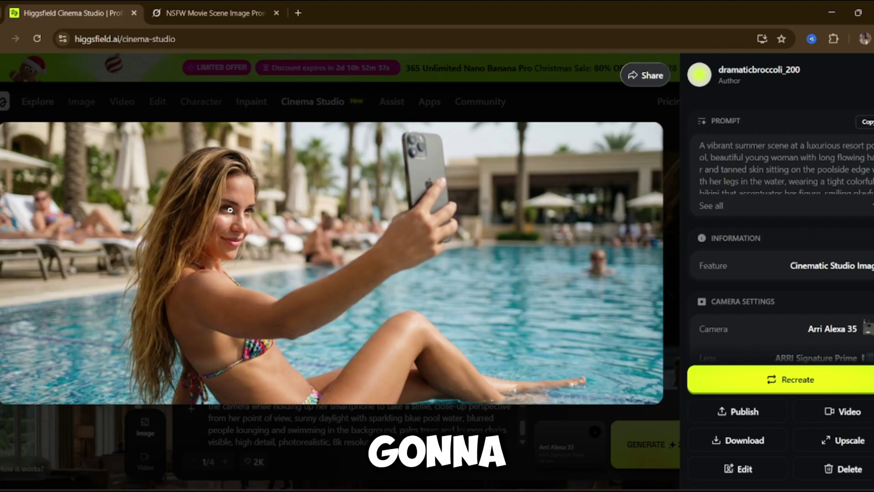
{"action": "left_click", "coordinate": [398, 117]}
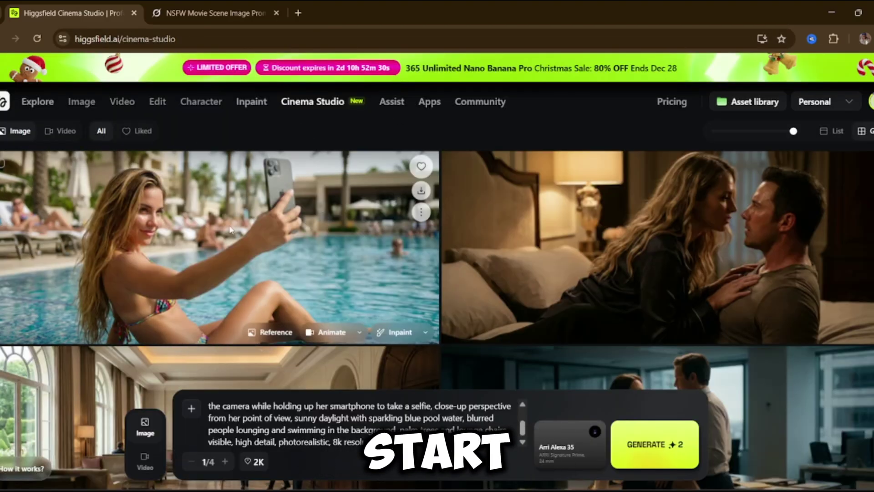
- Start a Static-camera video from the poolside selfie frame and submit it for generation
{"action": "left_click", "coordinate": [359, 332]}
{"action": "left_click", "coordinate": [279, 279]}
{"action": "left_click", "coordinate": [221, 462]}
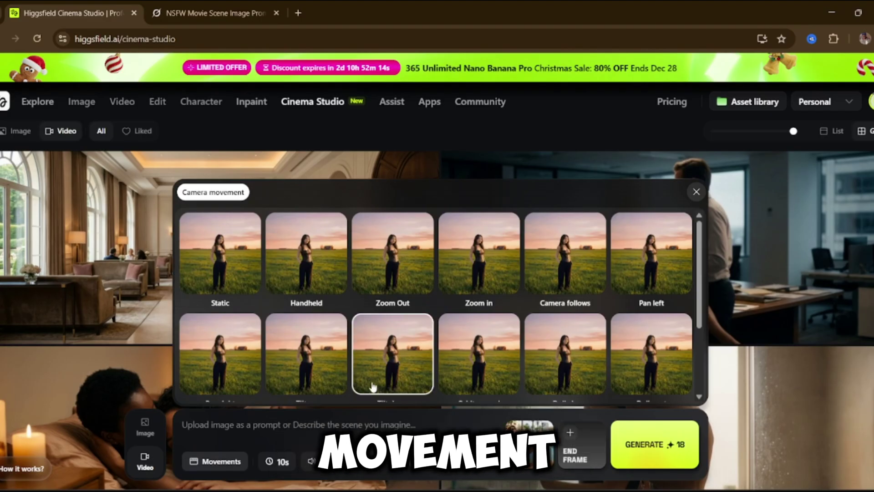
{"action": "left_click", "coordinate": [247, 292]}
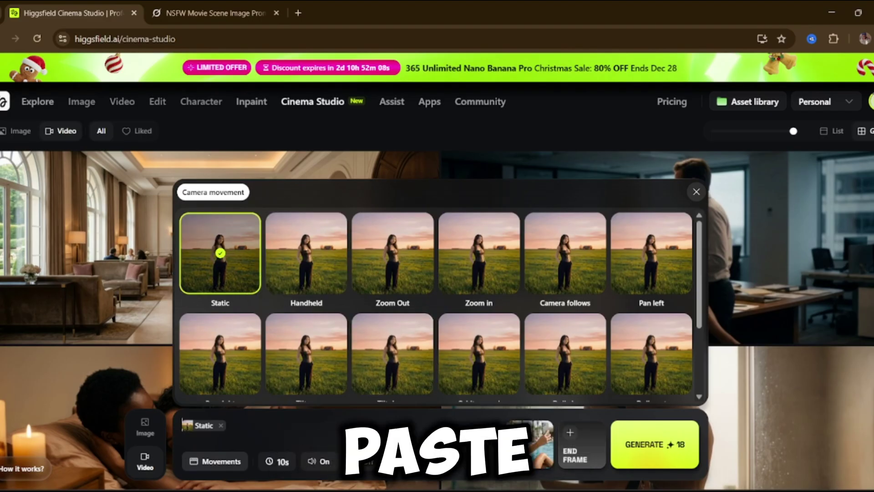
{"action": "left_click", "coordinate": [327, 436]}
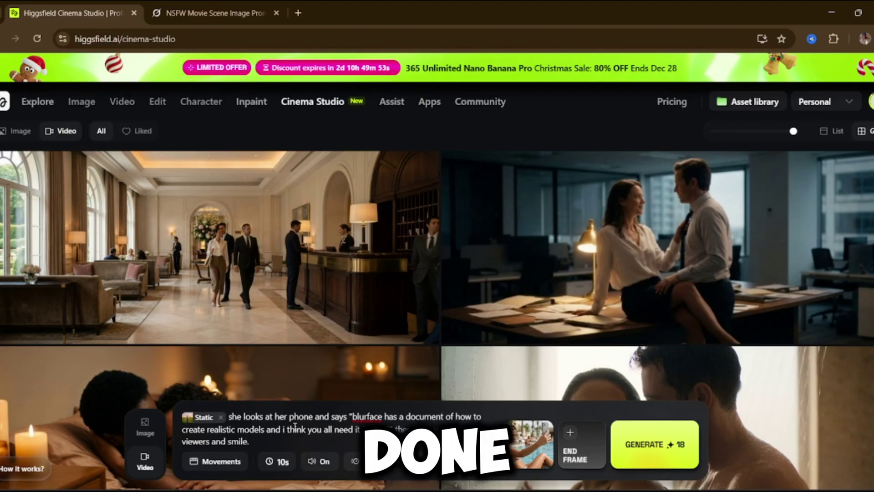
{"action": "left_click", "coordinate": [661, 448]}
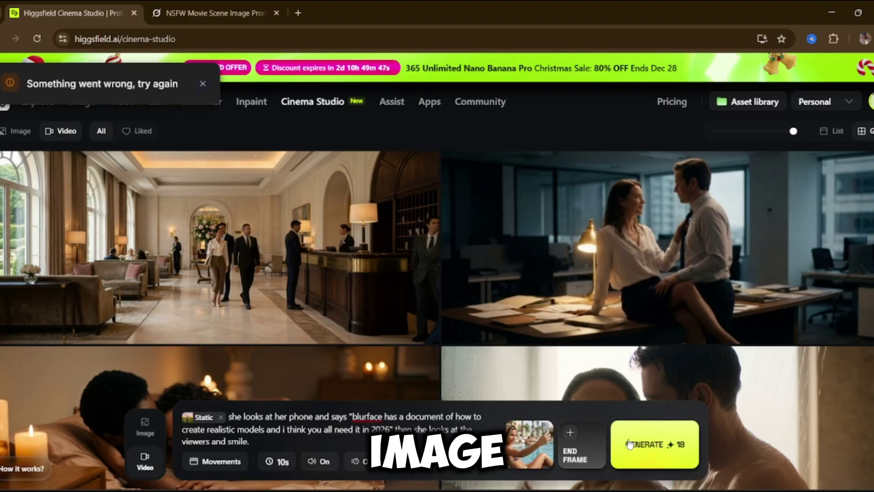
{"action": "left_click", "coordinate": [628, 444]}
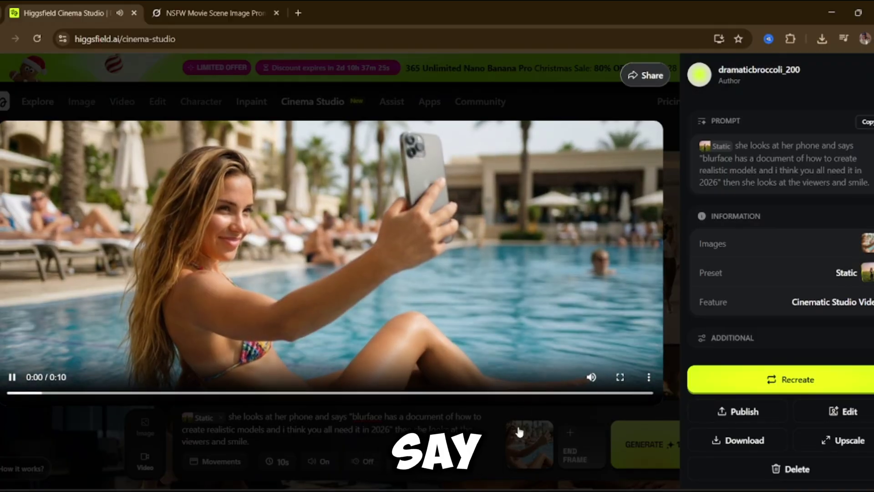
- Close the finished poolside talking video, returning to the video gallery
{"action": "left_click", "coordinate": [510, 450]}
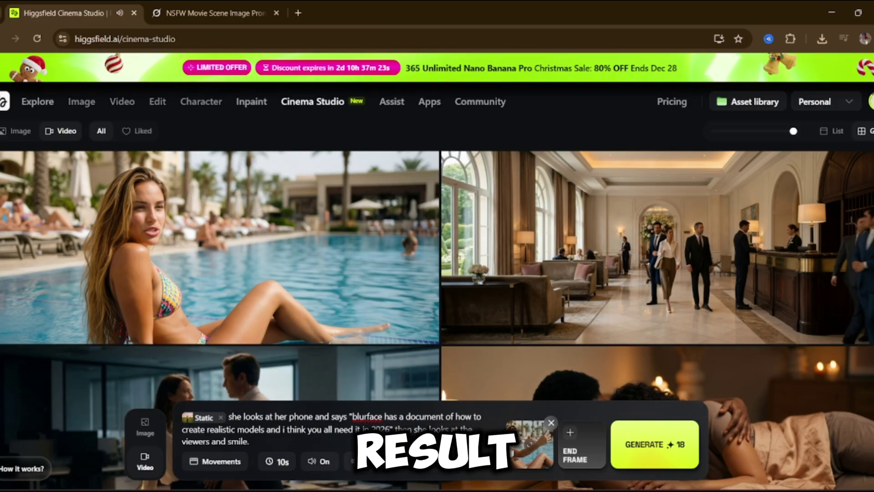
{"action": "mouse_move", "coordinate": [370, 288]}
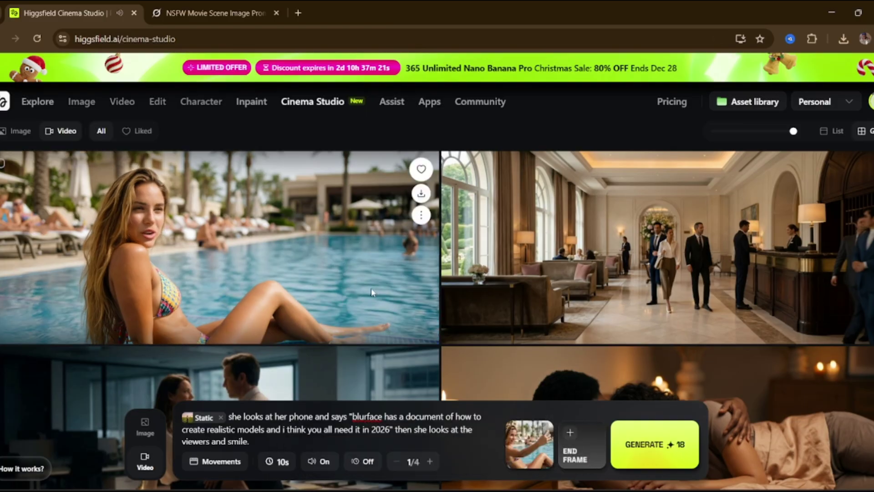